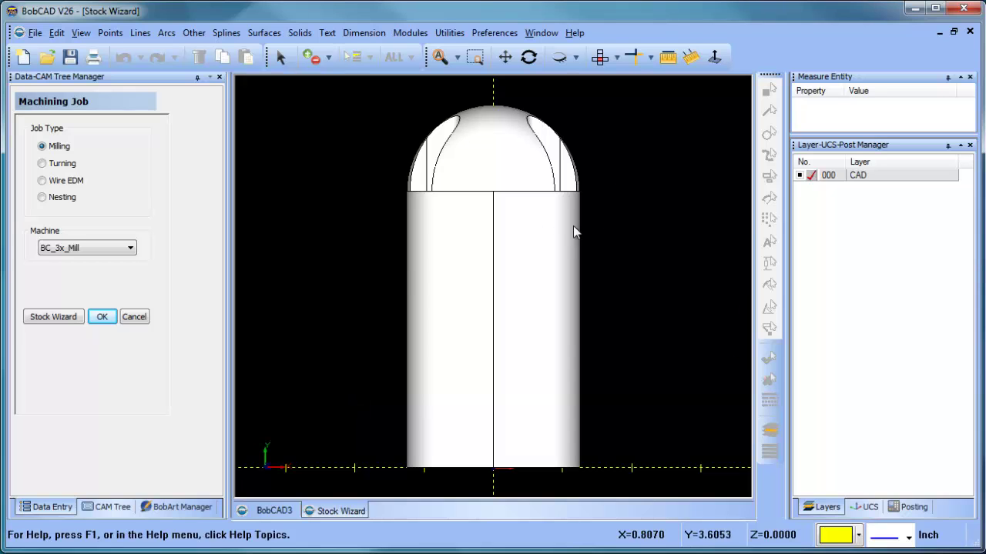
scroll(518, 235, down, 2)
click(529, 56)
drag(534, 301, 487, 365)
click(600, 56)
drag(476, 250, 506, 215)
click(490, 34)
click(512, 78)
click(479, 437)
drag(581, 314, 556, 297)
click(600, 57)
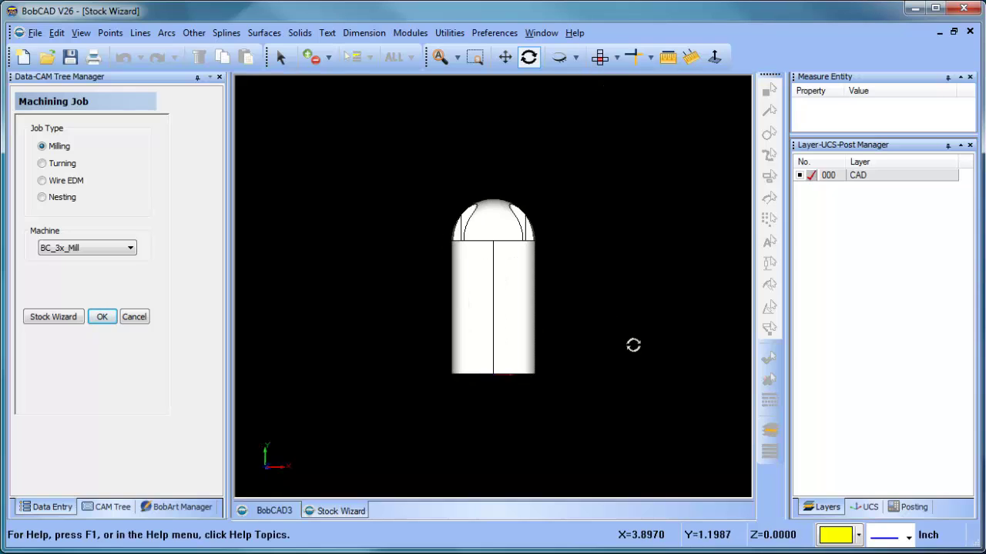
Rotate all part geometry 90° about the X axis, then orbit to inspect it.
click(452, 36)
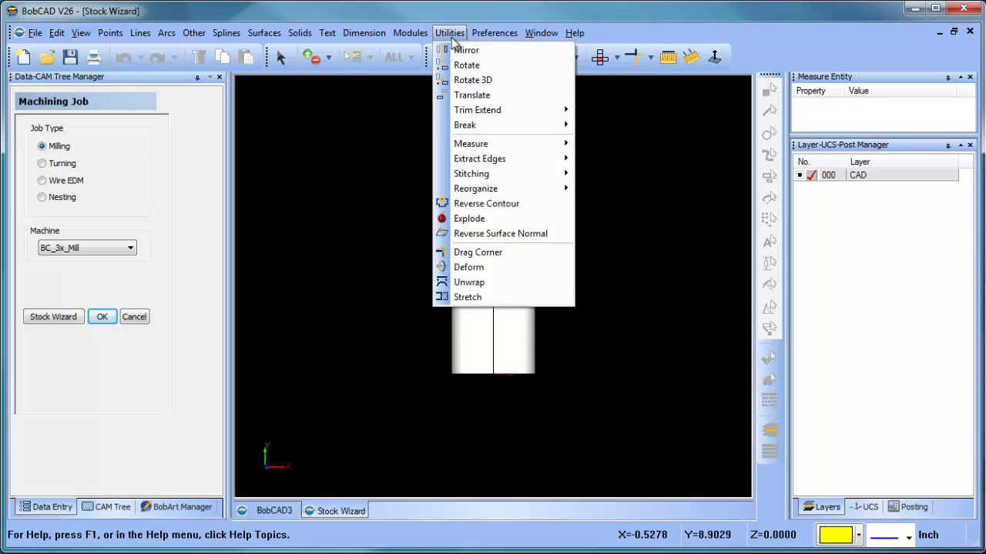
click(495, 66)
double_click(106, 152)
text(90)
click(41, 299)
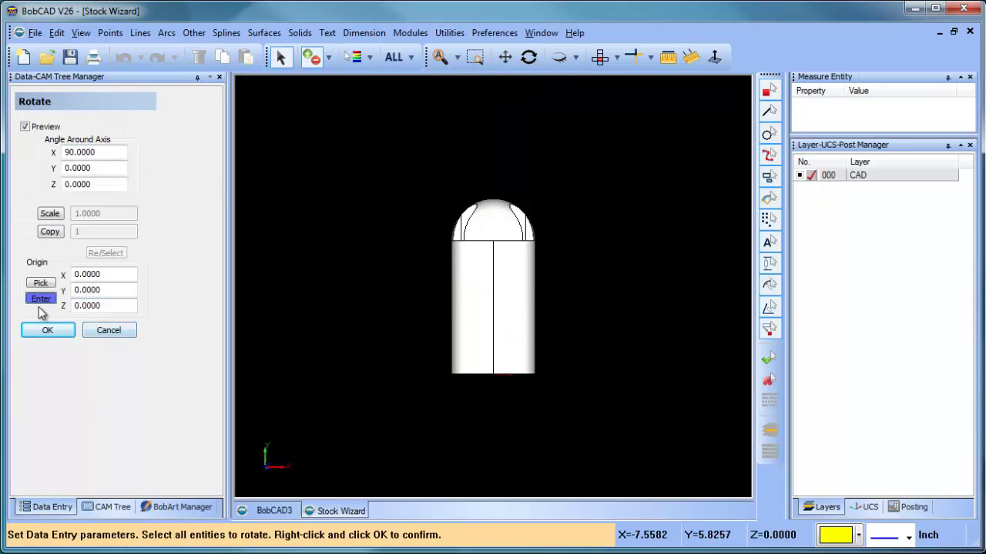
click(393, 57)
right_click(331, 208)
click(47, 330)
click(109, 330)
click(528, 57)
drag(554, 306, 516, 340)
Create a new job from CAM Defaults and choose Cylindrical stock in the Stock Wizard.
click(106, 507)
right_click(70, 106)
click(116, 105)
click(53, 316)
click(42, 168)
click(108, 291)
Move to the machine setup step and pick the machining origin on the cylinder's top.
drag(557, 400, 563, 265)
drag(588, 233, 570, 282)
click(72, 400)
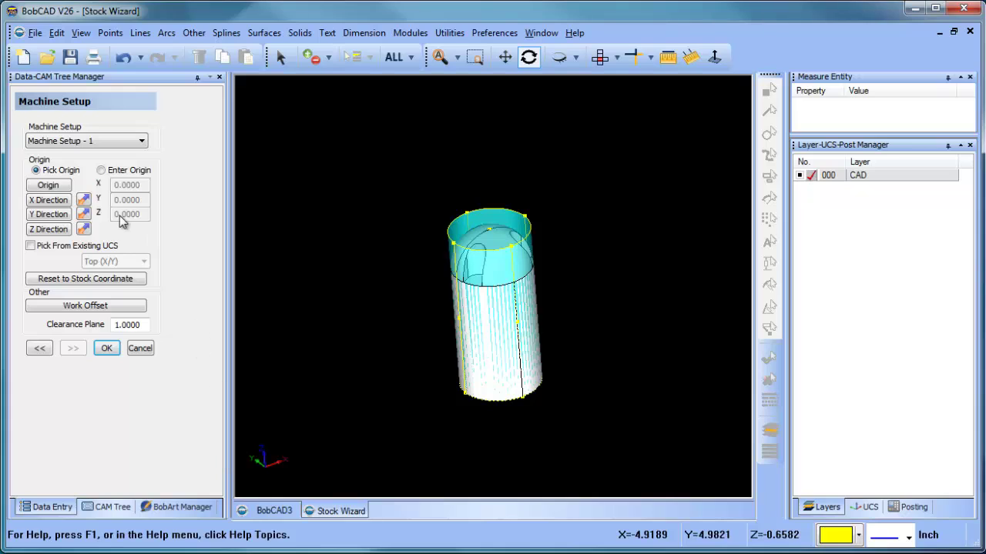
click(51, 185)
click(491, 231)
Accept the machine setup, undo the earlier 90° rotation, and view the stock from the top.
click(108, 348)
click(123, 57)
click(598, 58)
click(528, 57)
drag(559, 378, 577, 312)
Reopen the Milling Stock wizard and set the cylinder's extrusion direction to Y Axis.
click(88, 176)
click(85, 152)
right_click(85, 151)
click(144, 157)
click(133, 254)
click(142, 276)
drag(508, 239, 406, 241)
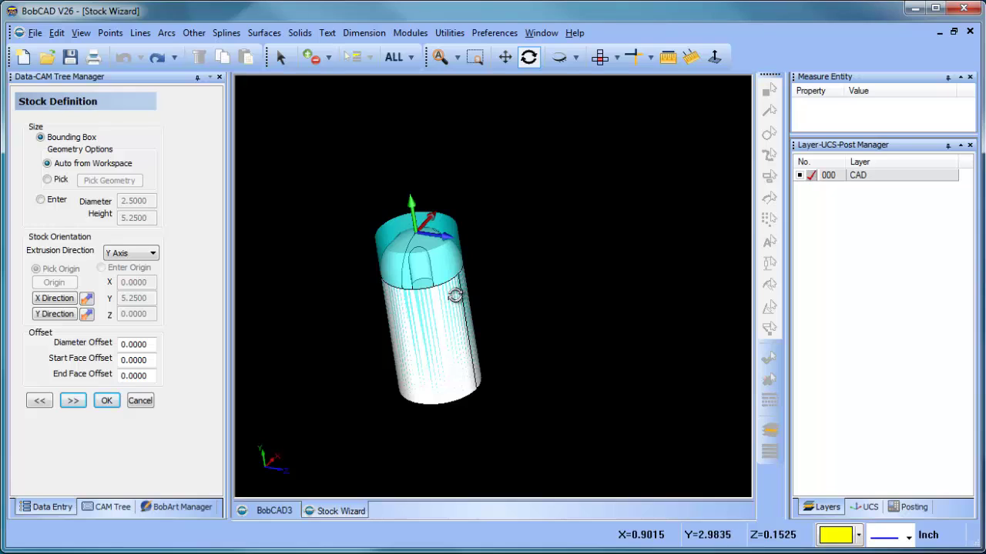
Place the machine setup origin on the stock's top face.
click(73, 402)
click(48, 185)
click(418, 239)
scroll(488, 200, up, 2)
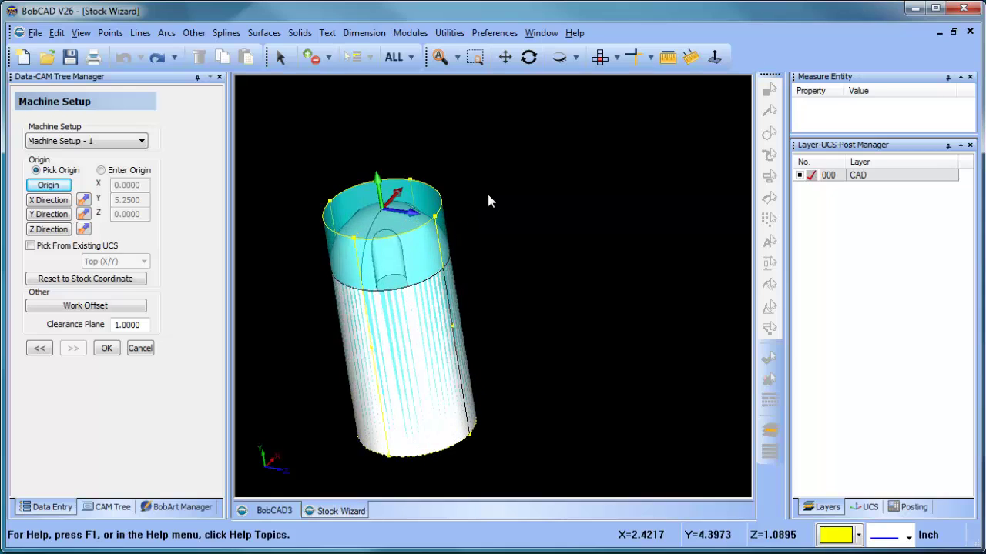
Align the Y direction with the cylinder's top edge, accept the setup, and view from top.
click(49, 214)
click(332, 210)
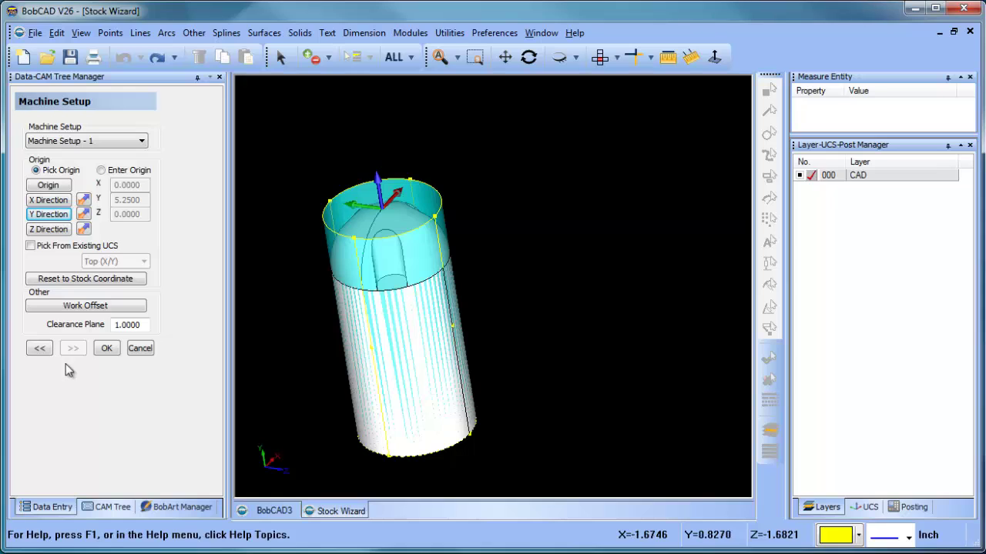
click(106, 348)
click(87, 177)
click(599, 56)
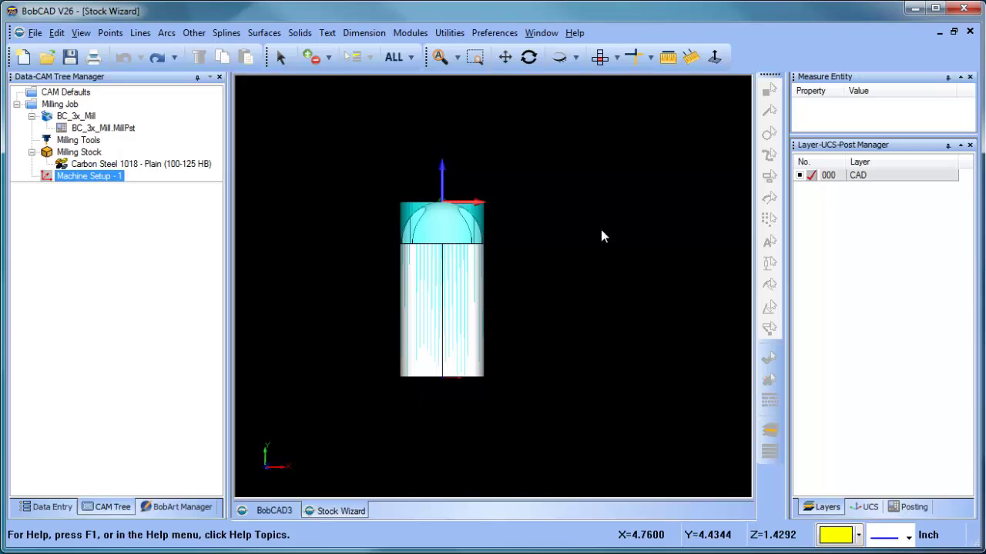